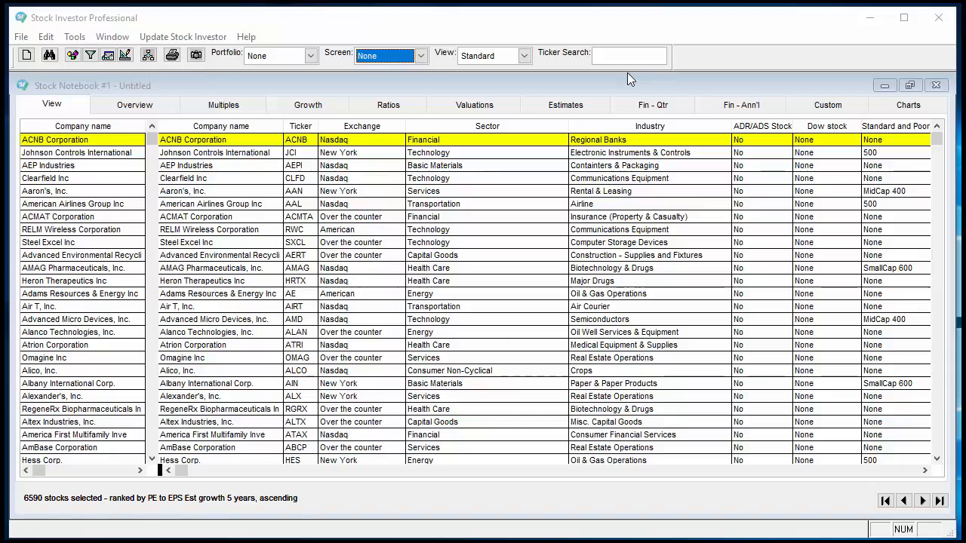
Apply the *Neff, John screen to the stock notebook
left_click(425, 58)
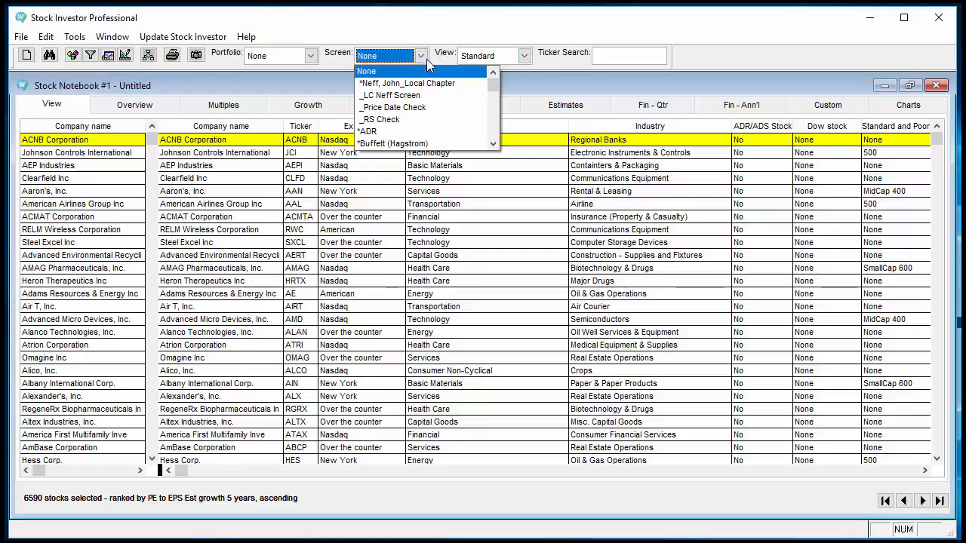
scroll(495, 131, "down", 2)
scroll(496, 135, "down", 3)
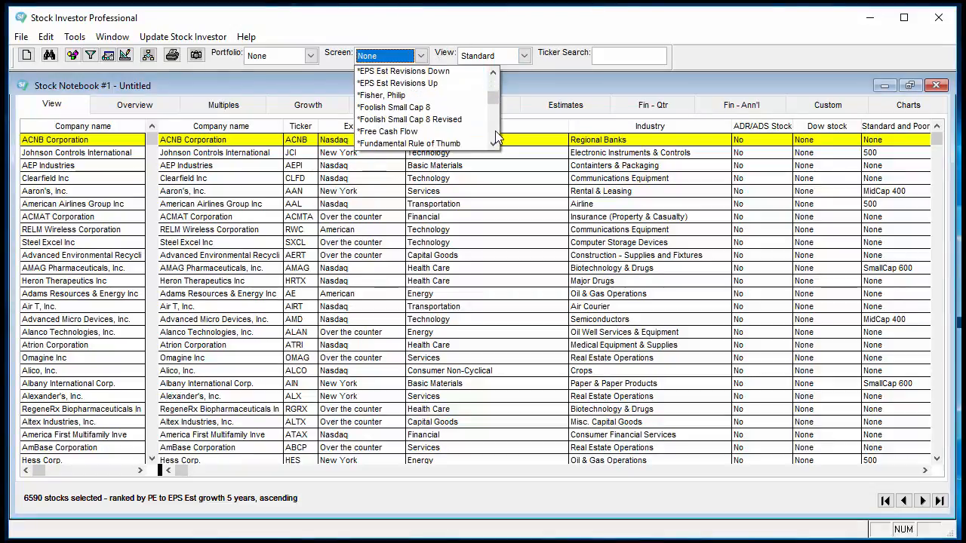
scroll(495, 132, "down", 3)
scroll(494, 131, "down", 4)
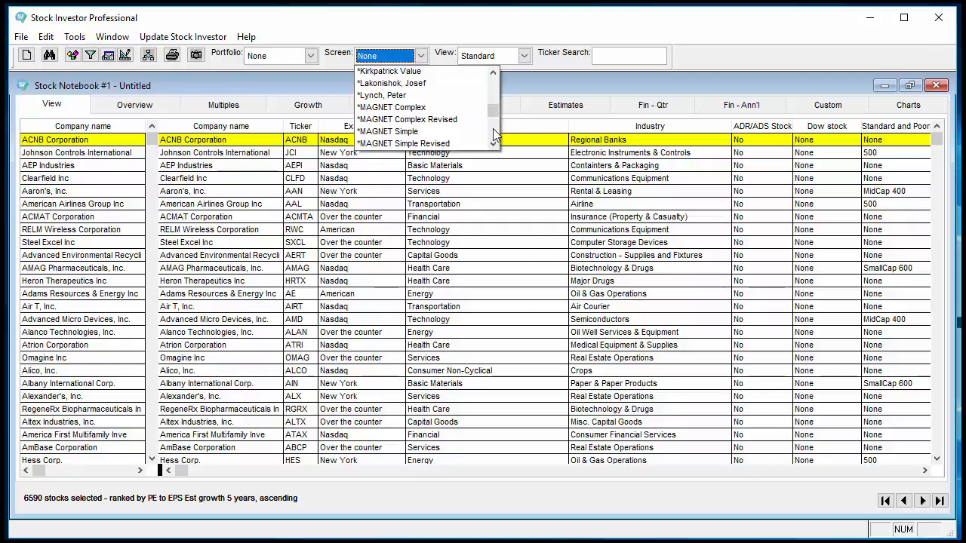
left_click(464, 107)
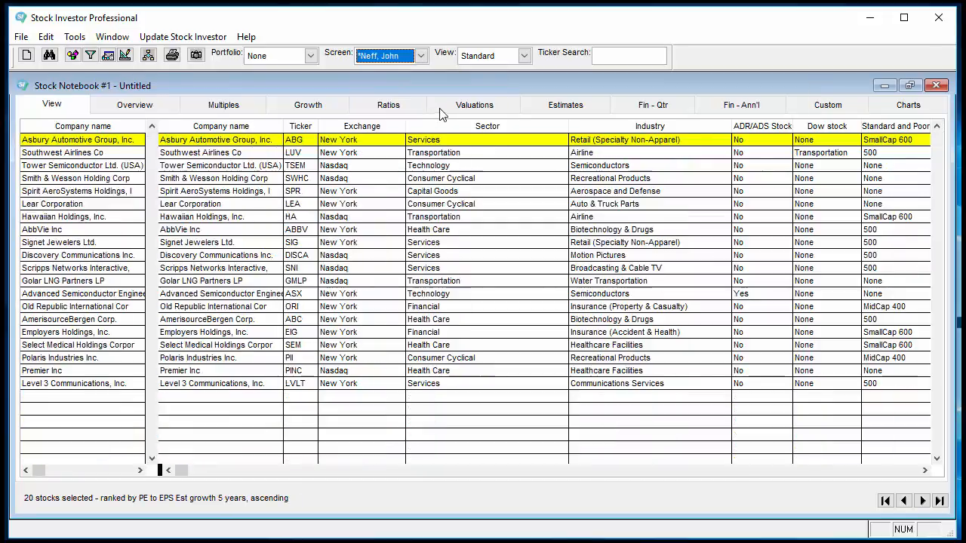
Switch the notebook's data view to *Multiples
left_click(524, 57)
left_click(598, 128)
left_click(599, 128)
left_click(547, 96)
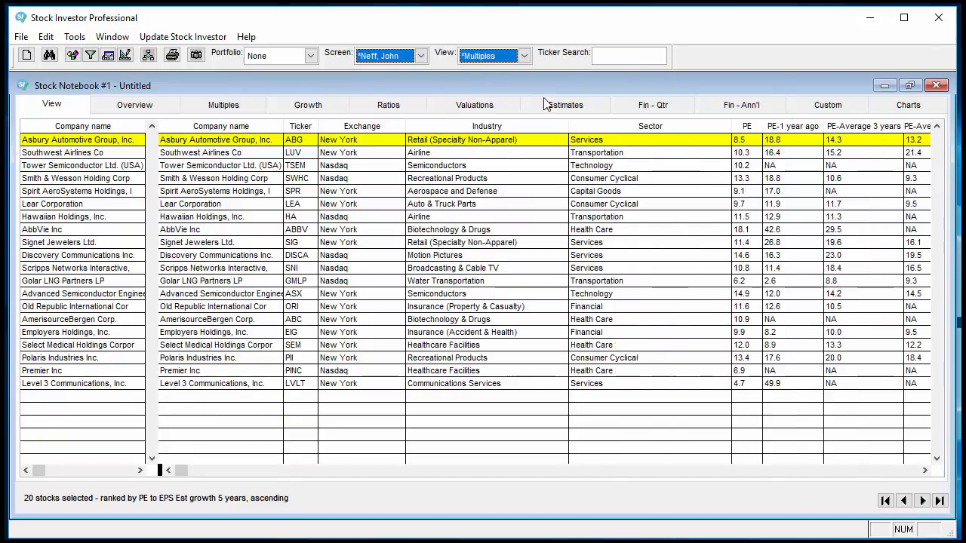
Rank the screened stocks by PE to EPS Est growth 5 years in ascending order
left_click(907, 471)
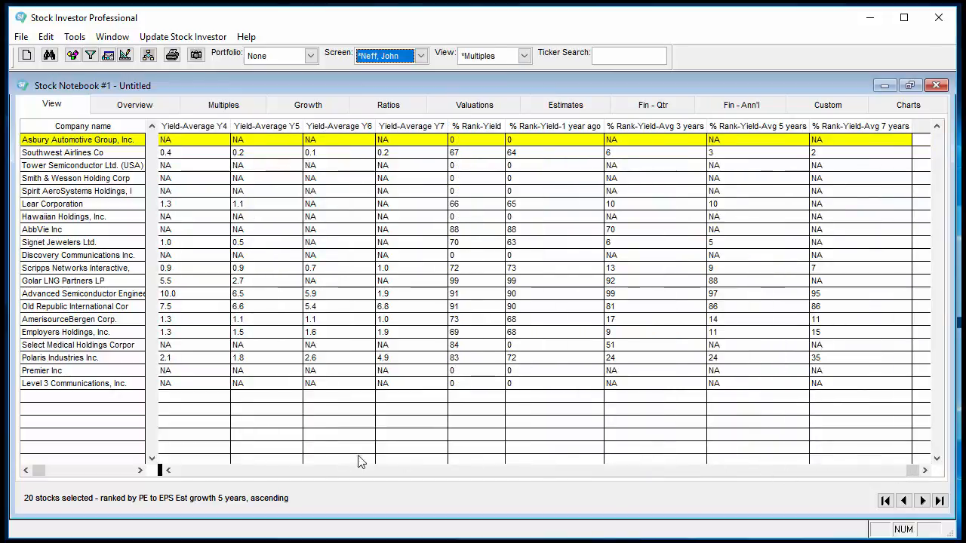
left_click(312, 474)
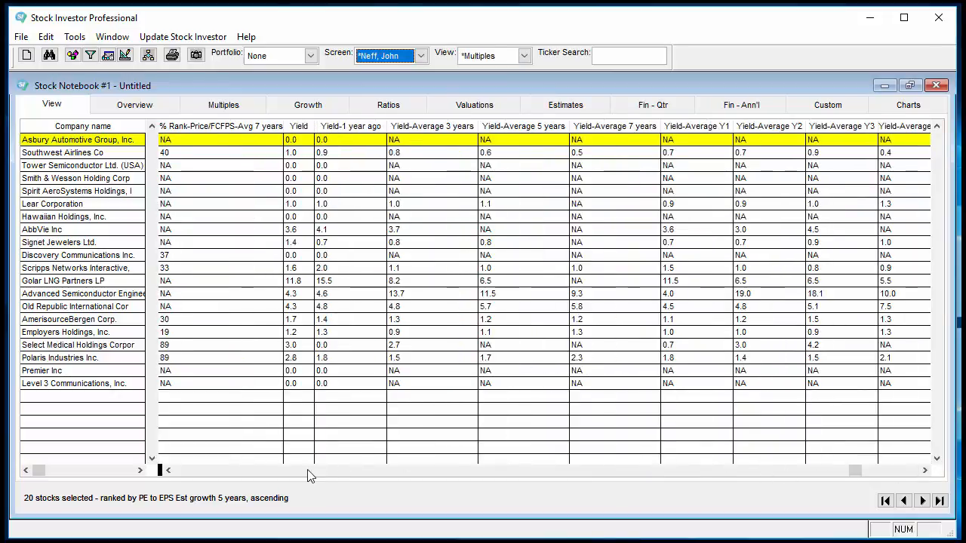
left_click(311, 474)
left_click(308, 472)
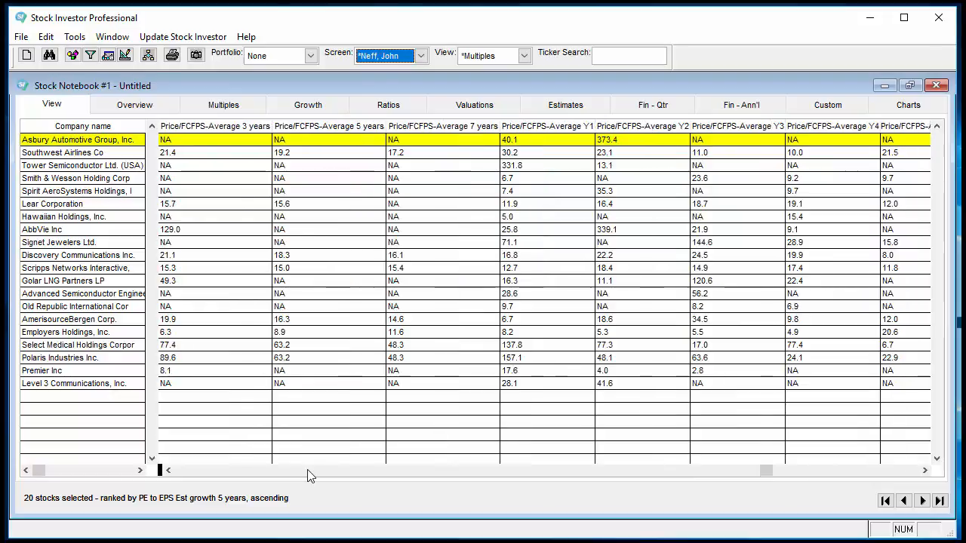
left_click(308, 473)
left_click(307, 471)
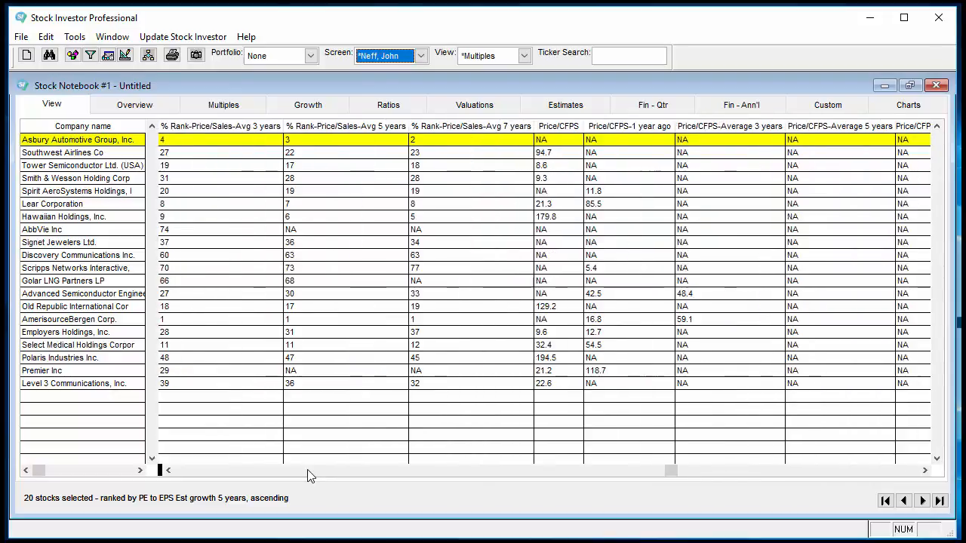
left_click(307, 471)
left_click(307, 471)
left_click(307, 472)
left_click(307, 472)
left_click(307, 473)
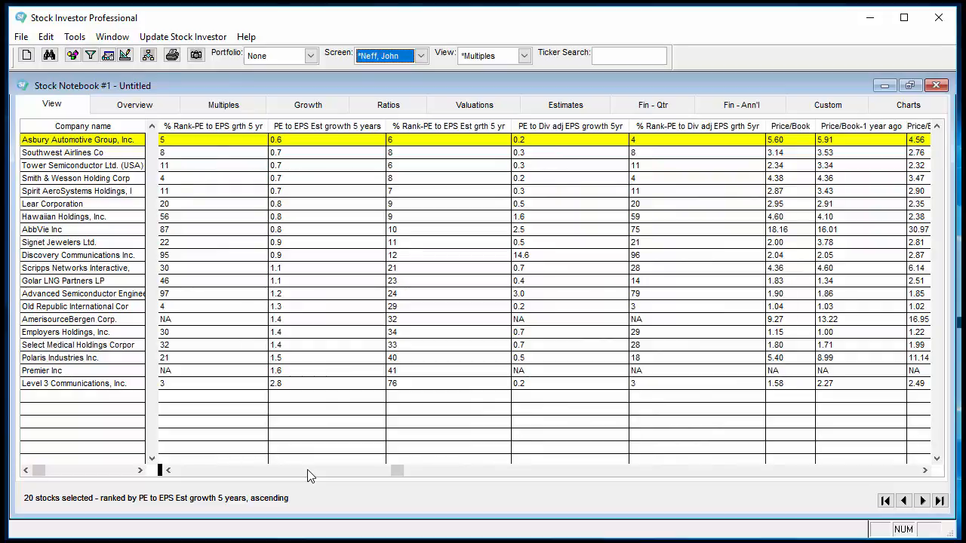
left_click(365, 130)
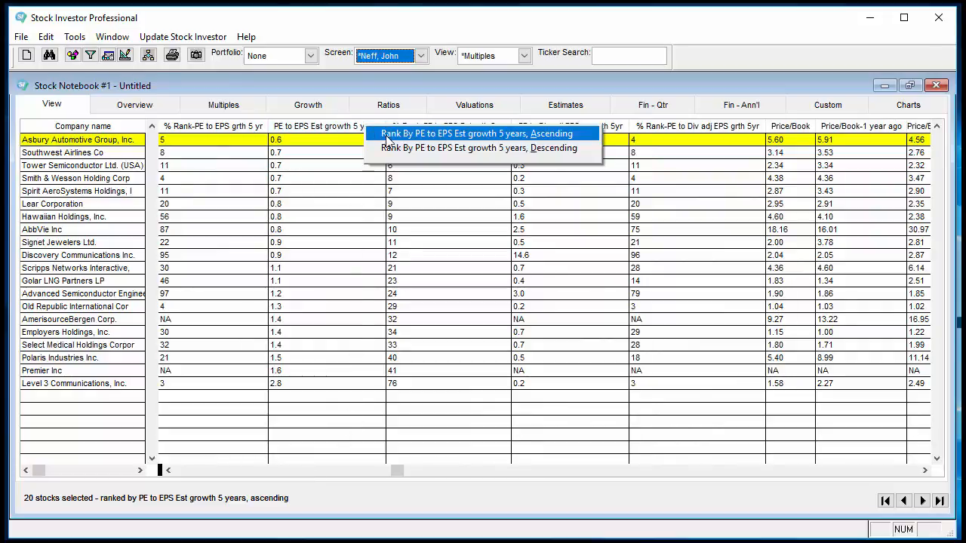
left_click(390, 135)
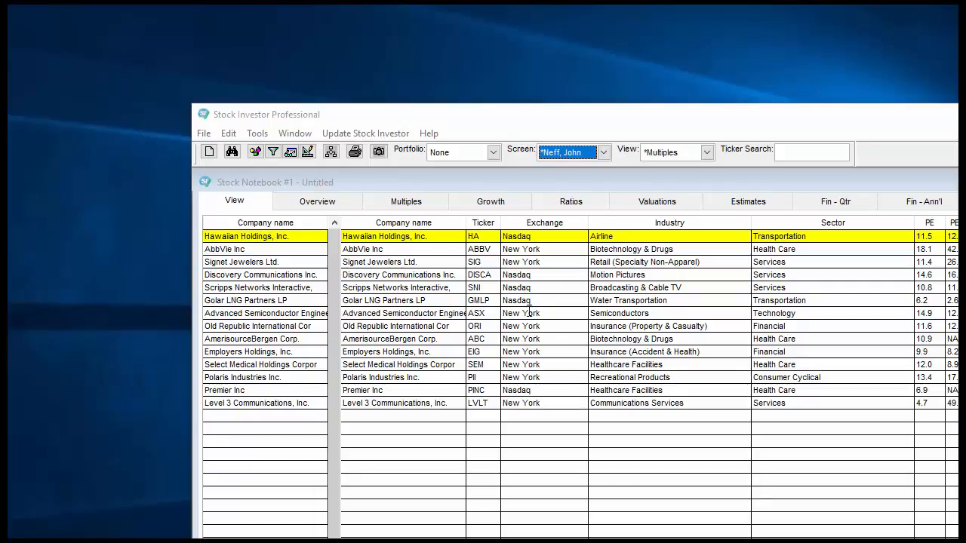
Save the current notebook under the name Neff
left_click(212, 136)
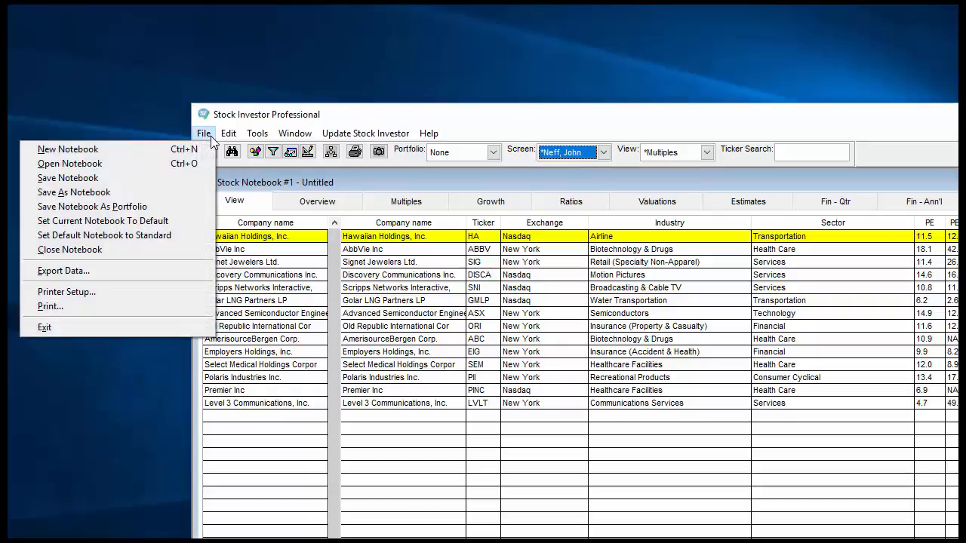
left_click(176, 193)
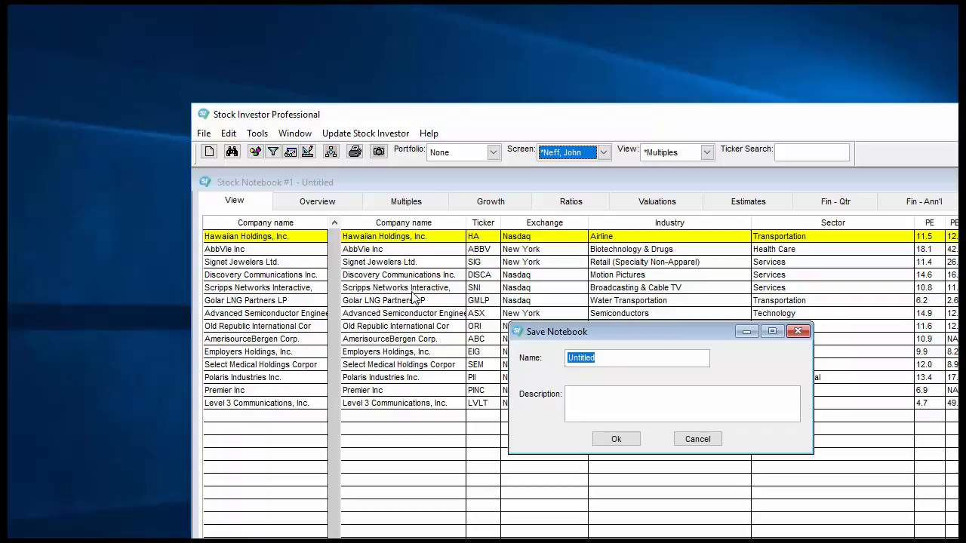
type("Neff")
left_click(615, 439)
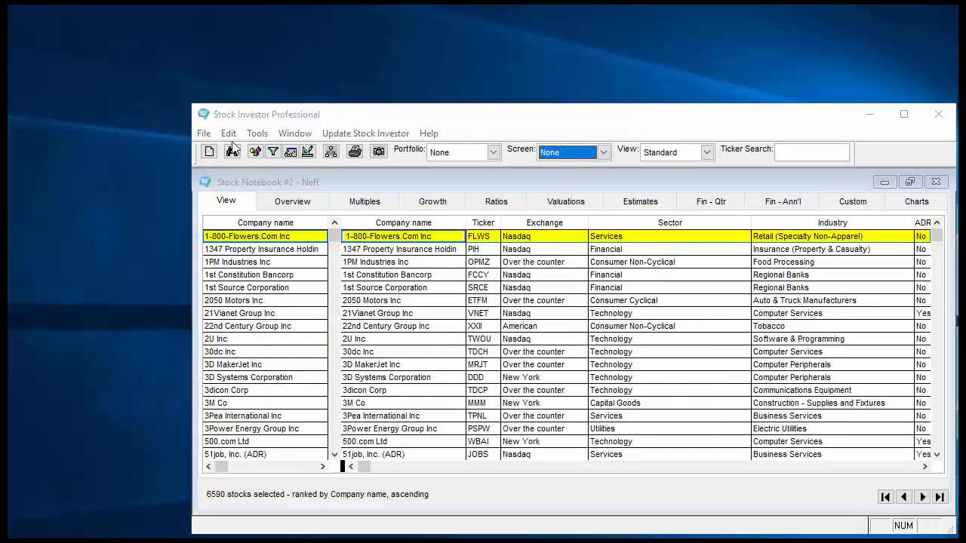
Open the saved Neff notebook and maximize its window
left_click(205, 136)
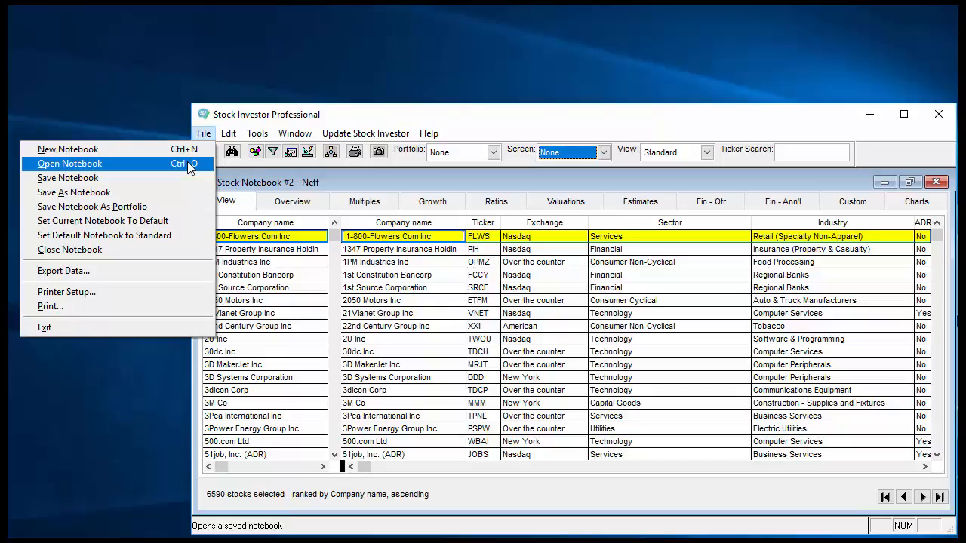
left_click(187, 165)
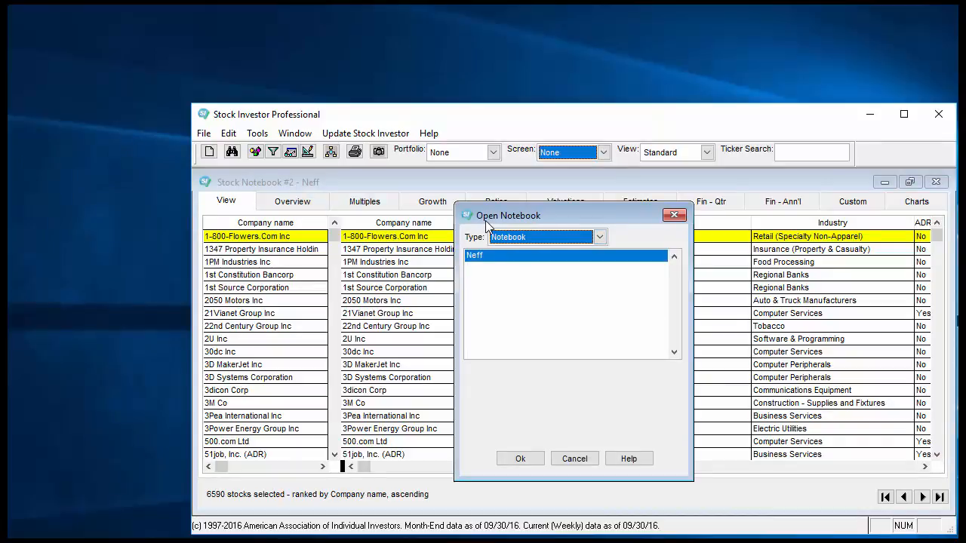
left_click(479, 259)
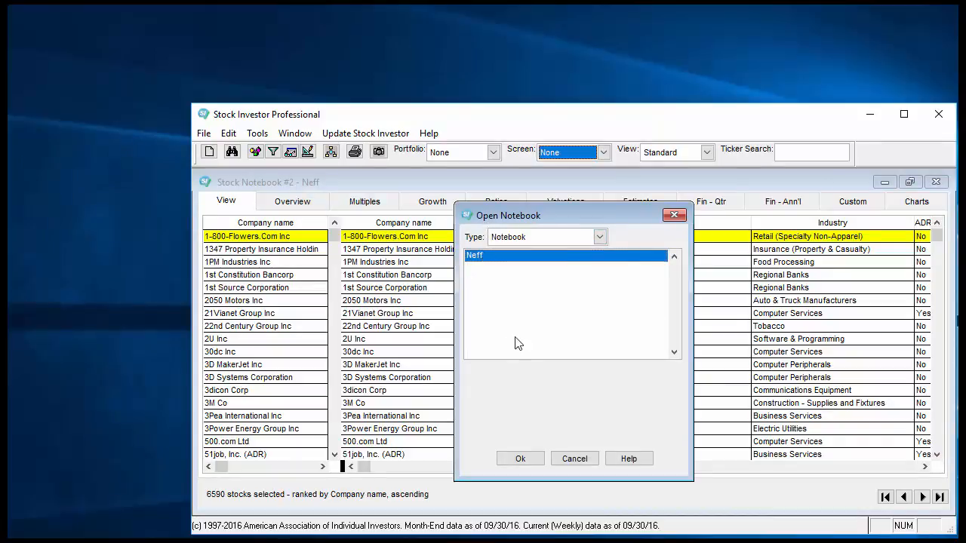
left_click(520, 458)
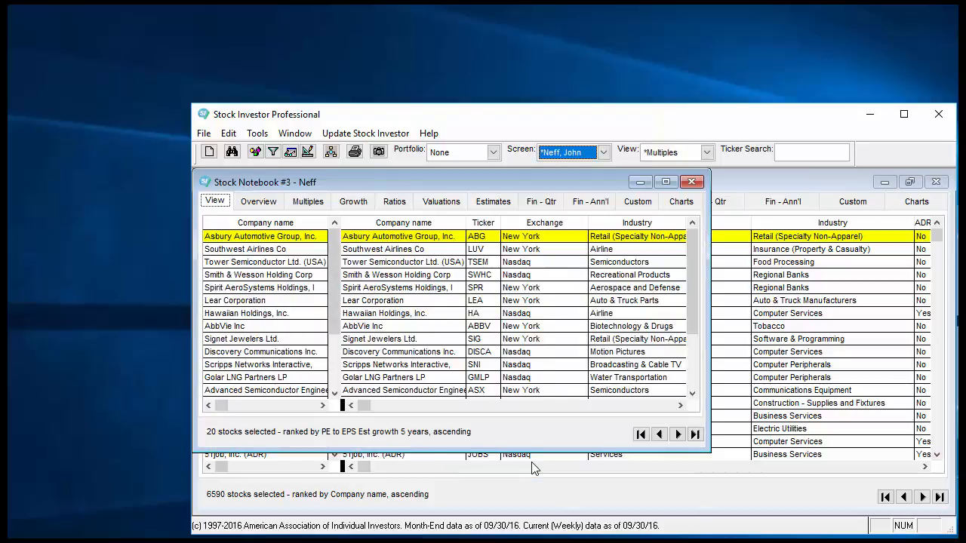
left_click(666, 182)
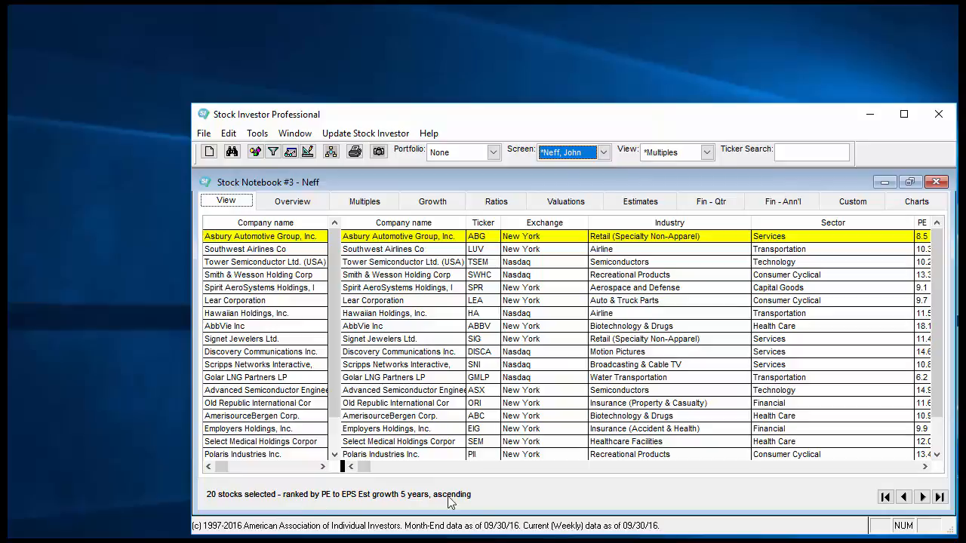
Set the current Neff notebook as the default notebook, acknowledge it, and repeat the same setting once more
left_click(379, 152)
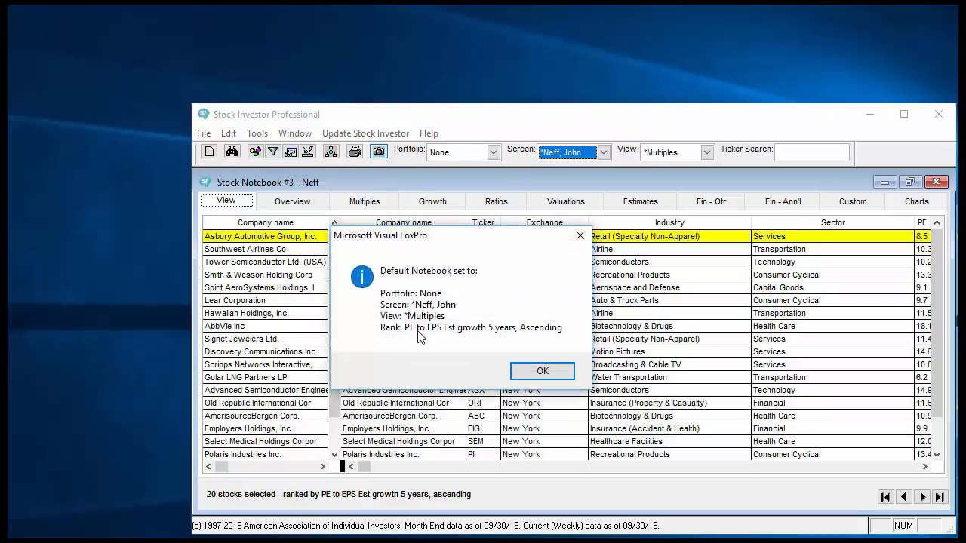
left_click(536, 371)
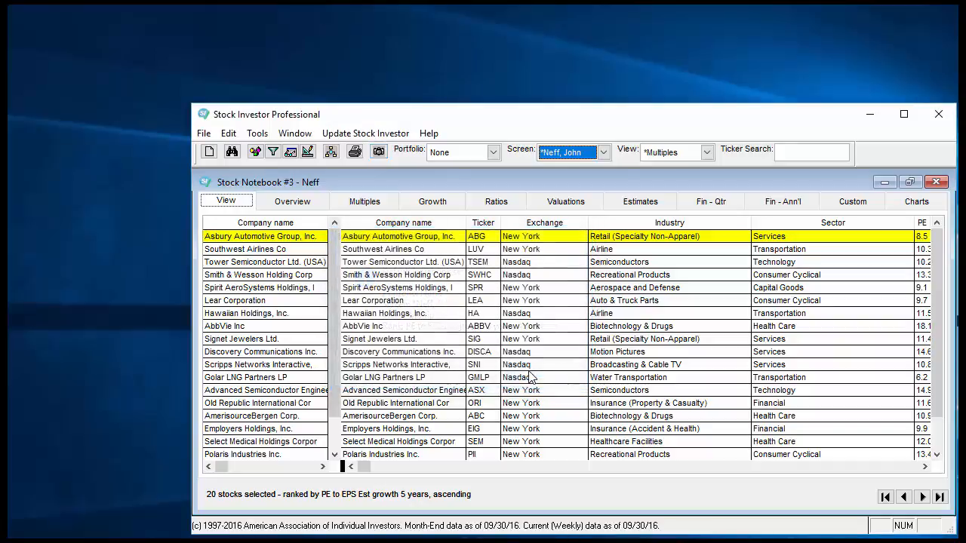
left_click(214, 134)
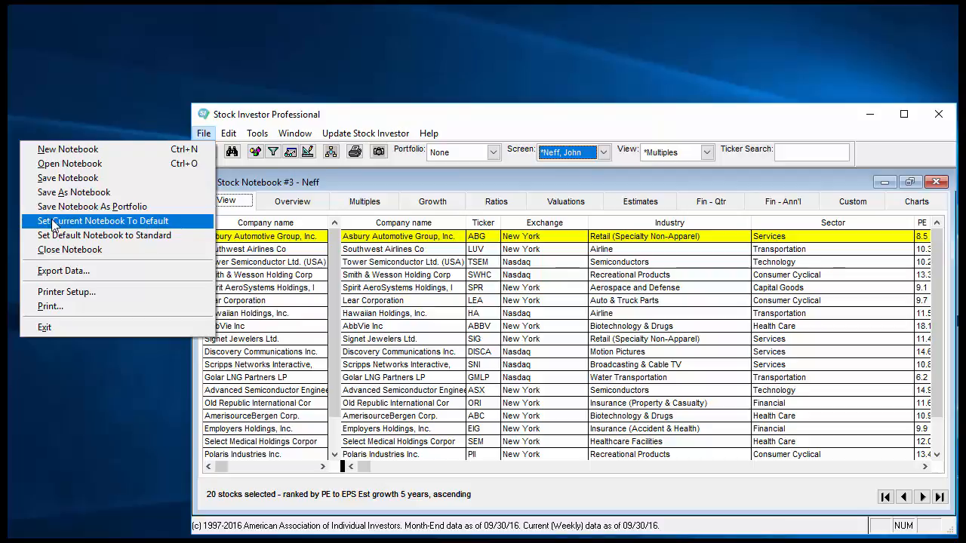
left_click(158, 221)
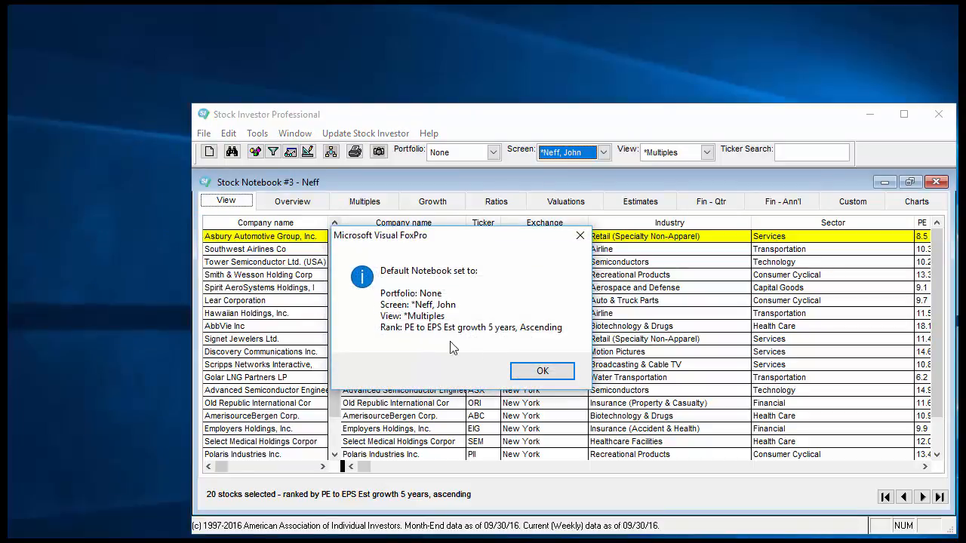
left_click(540, 371)
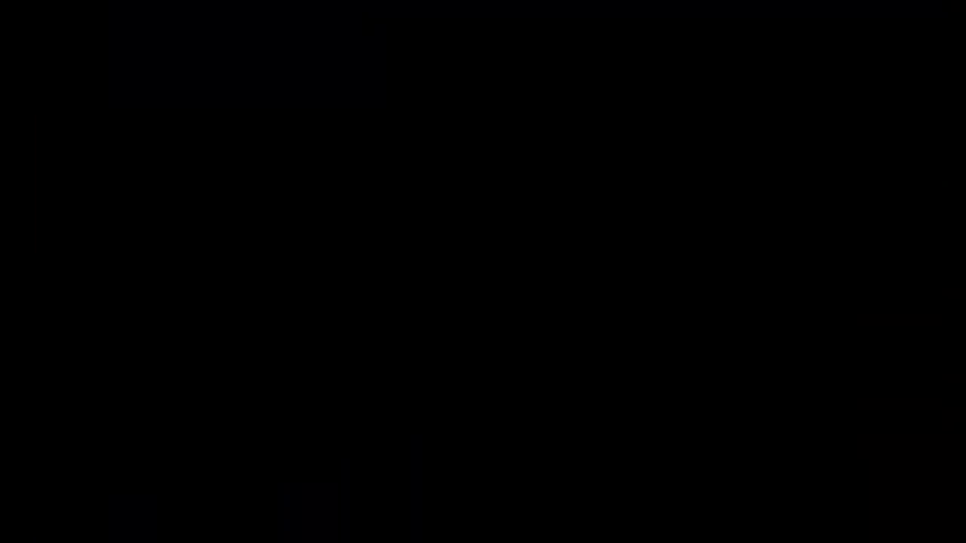